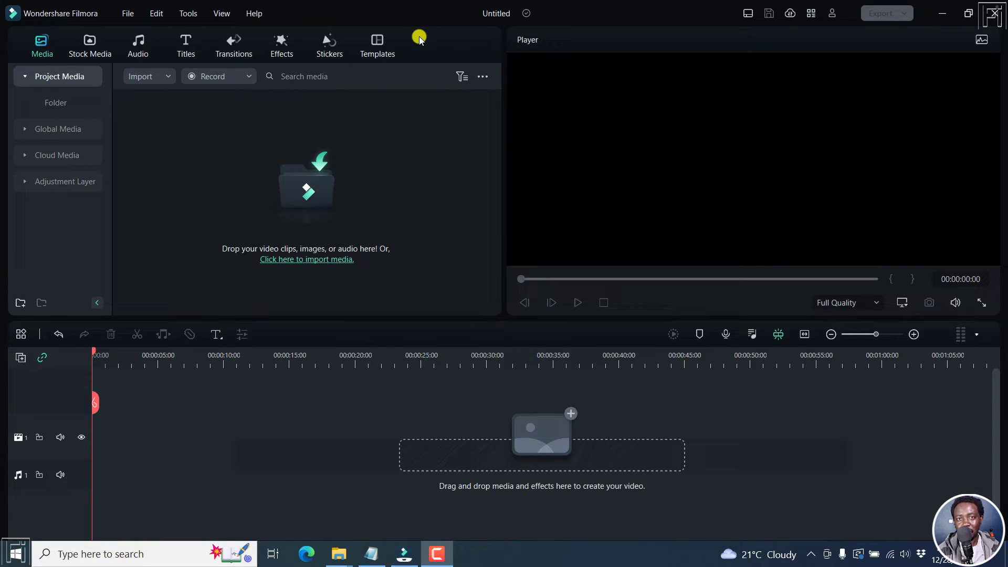
Browse the Split Screen layouts: Social Media, Game, Vlog, Sport, Comic, Mock-up, Love, Festival, End Screen
left_click(377, 44)
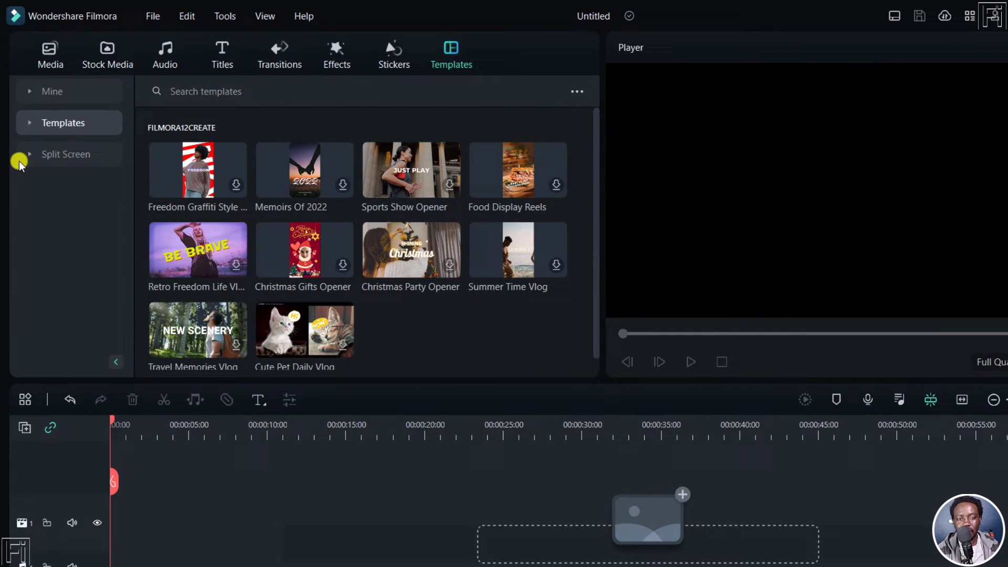
left_click(65, 152)
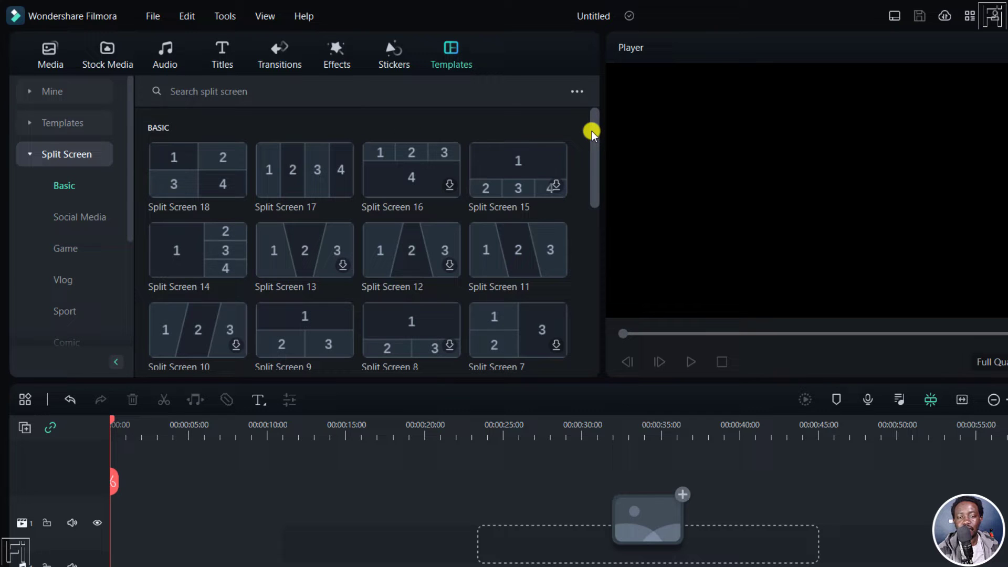
mouse_move(592, 131)
left_mouse_down()
mouse_move(584, 142)
mouse_move(591, 109)
left_mouse_up()
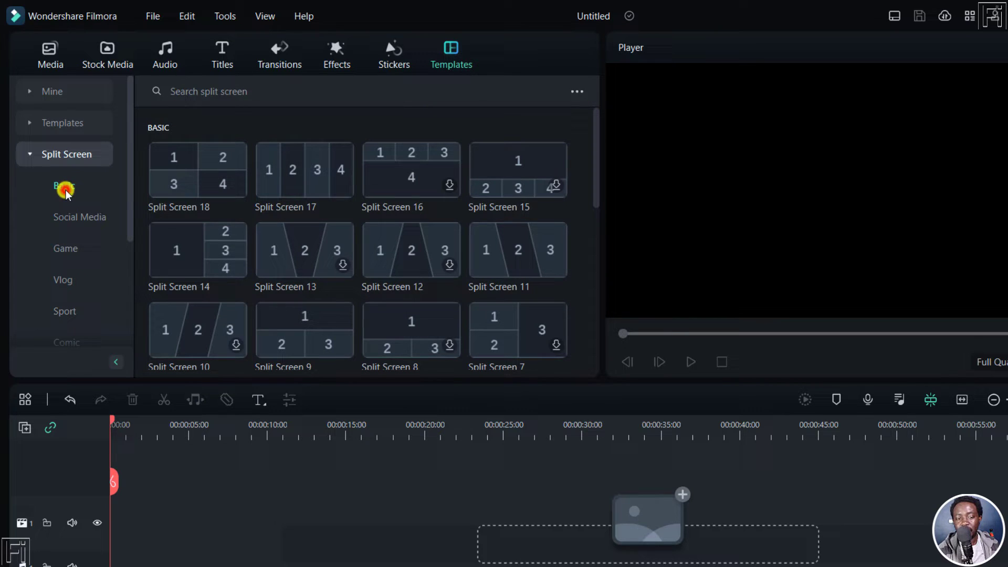
left_click(74, 220)
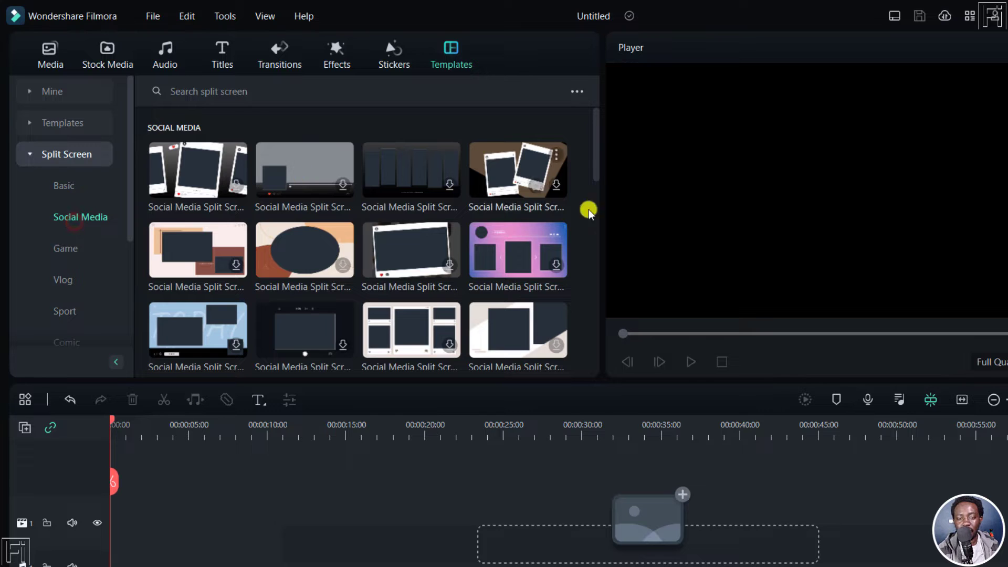
mouse_move(592, 138)
left_mouse_down()
mouse_move(591, 213)
mouse_move(596, 107)
left_mouse_up()
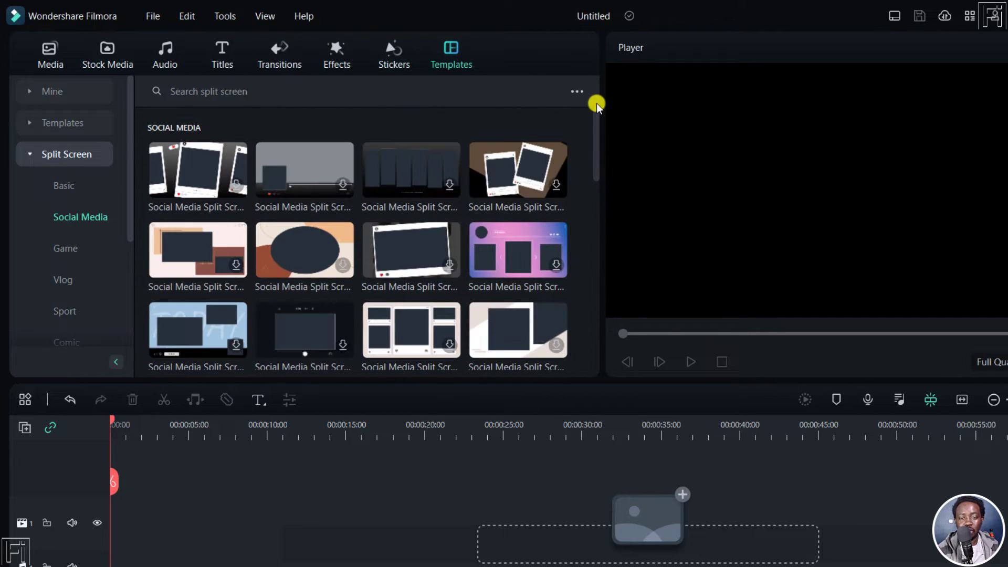
left_click(66, 248)
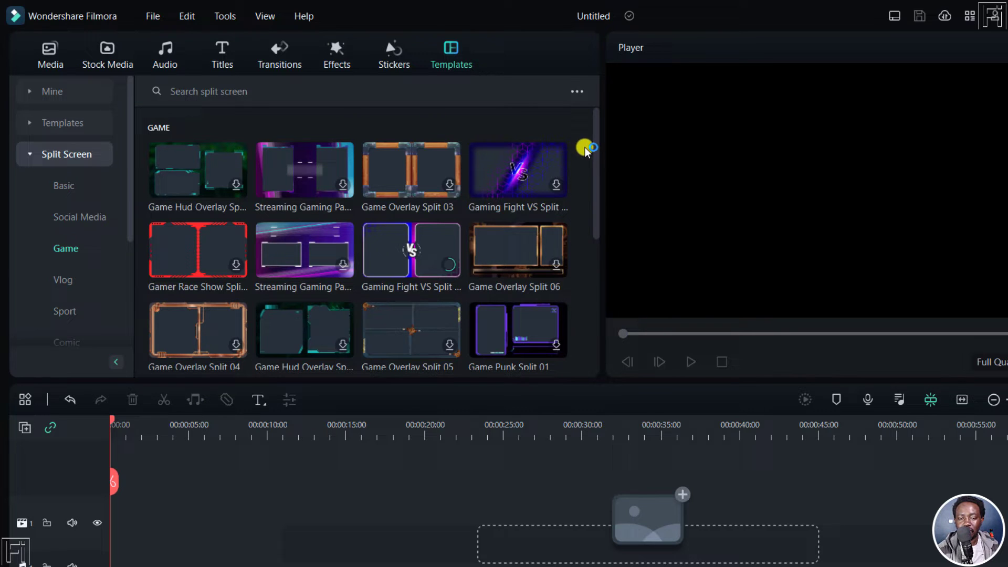
left_click_drag(595, 131, 591, 127)
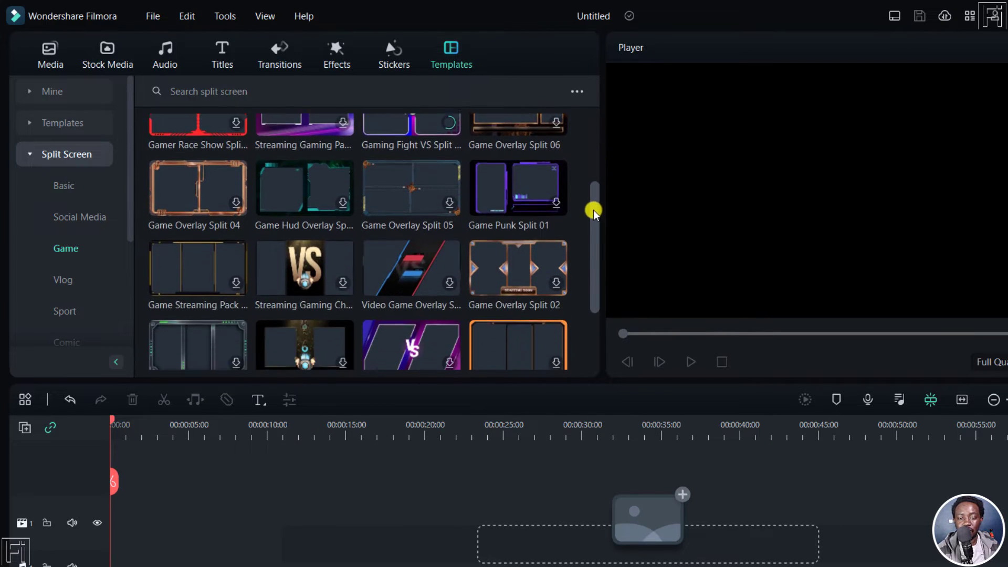
left_click(64, 280)
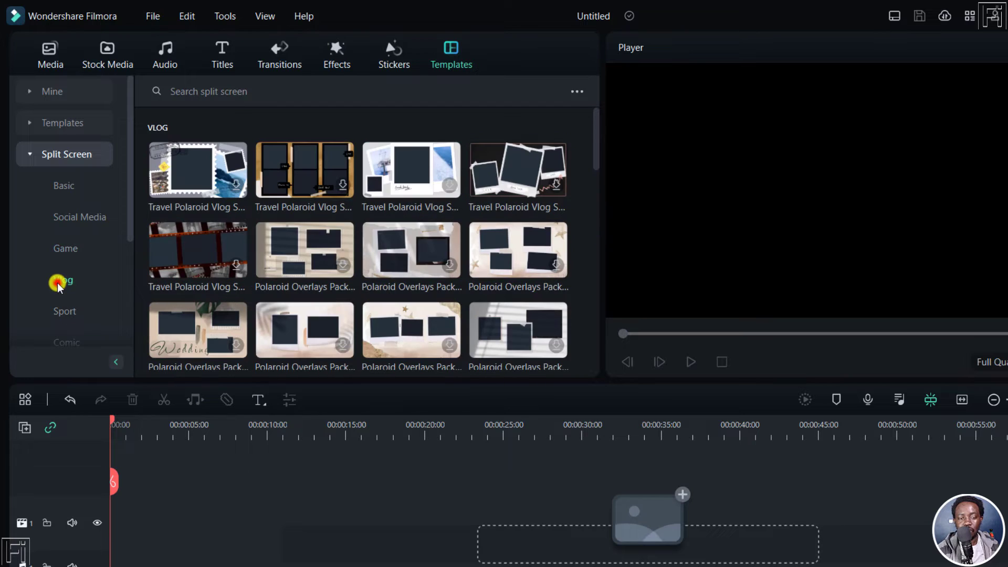
left_click(62, 313)
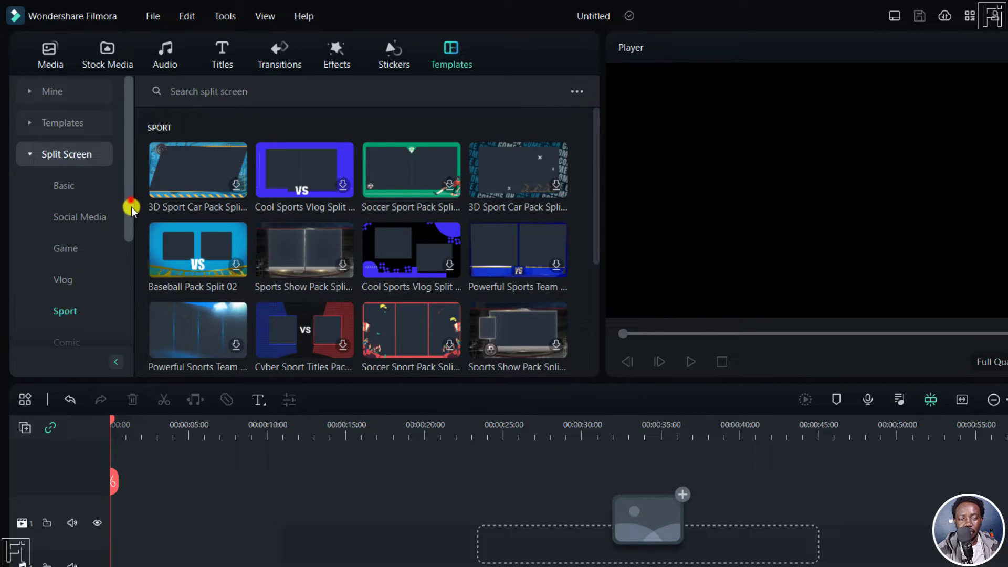
left_click_drag(131, 209, 136, 273)
left_click(71, 250)
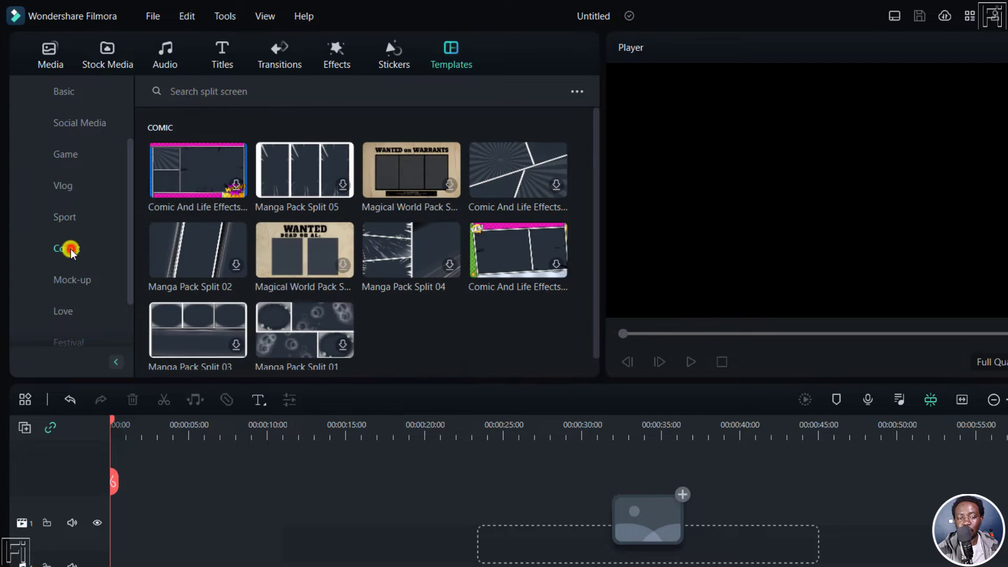
scroll(120, 230, "down", 2)
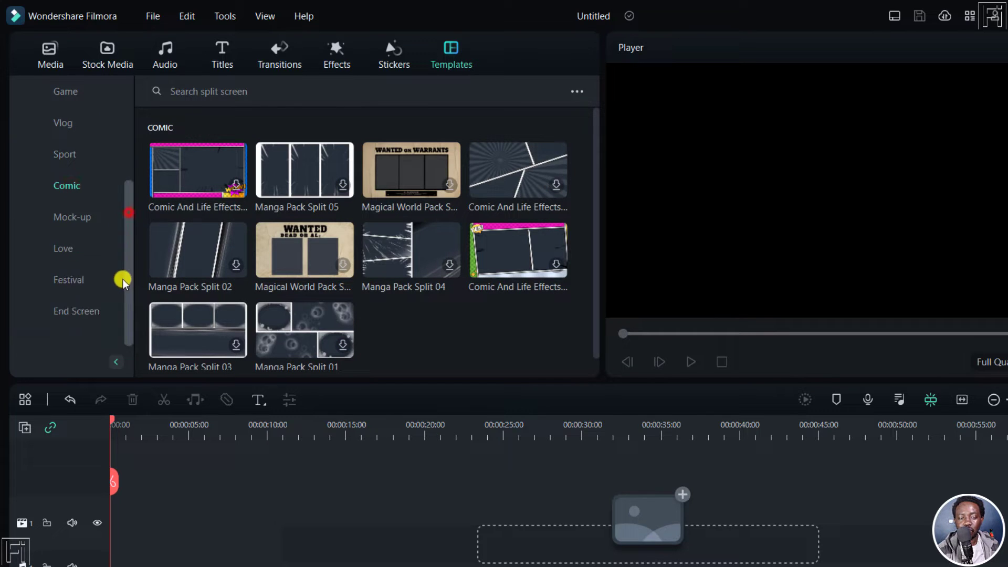
left_click(71, 218)
left_click(61, 248)
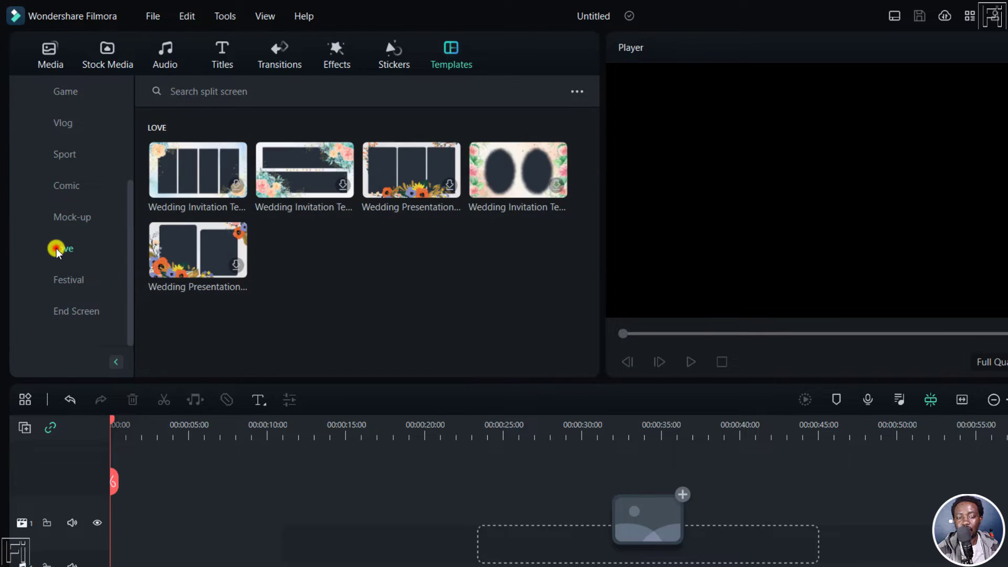
left_click(69, 283)
left_click(74, 312)
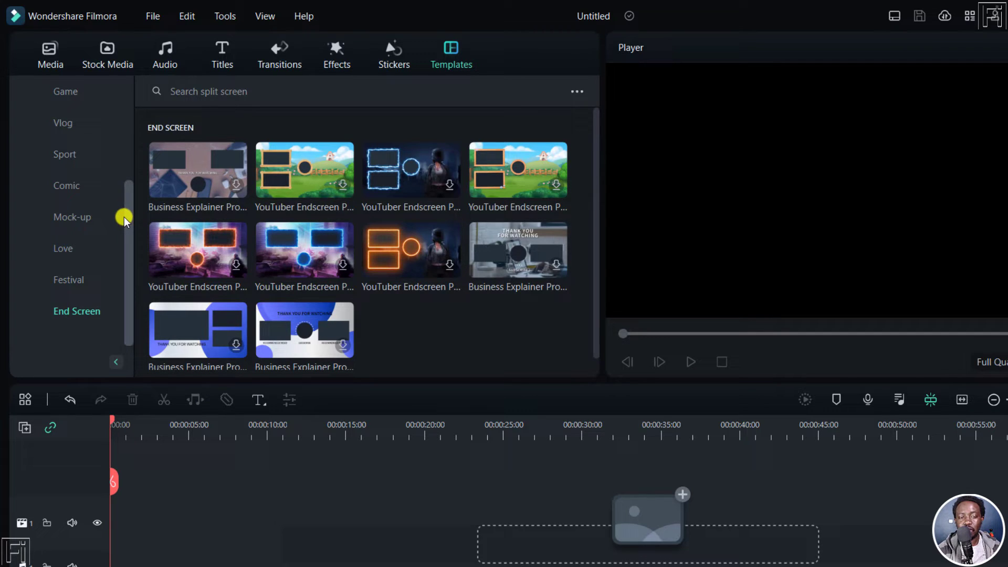
left_click_drag(127, 220, 131, 117)
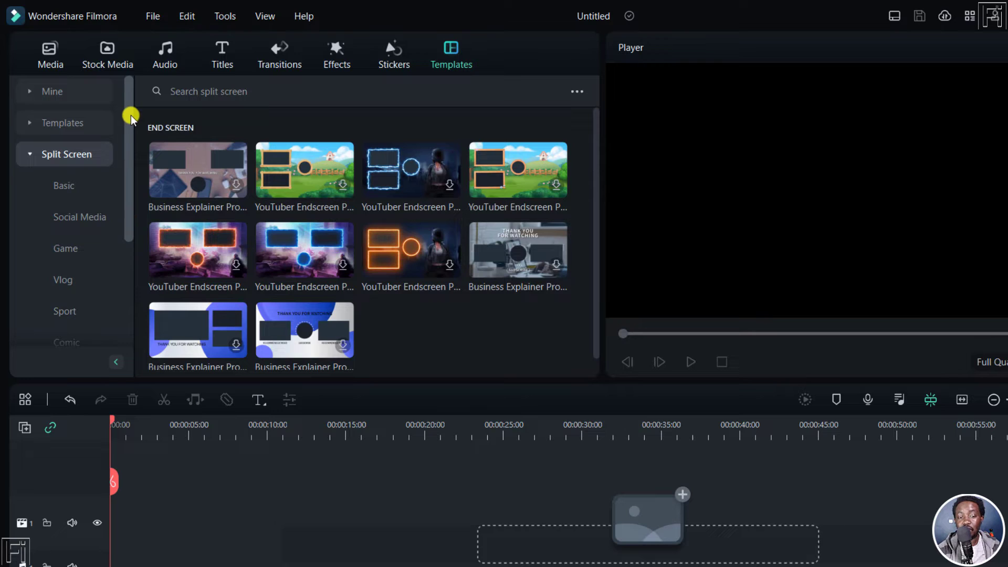
Go back to the Basic split screen layout category
left_click(70, 188)
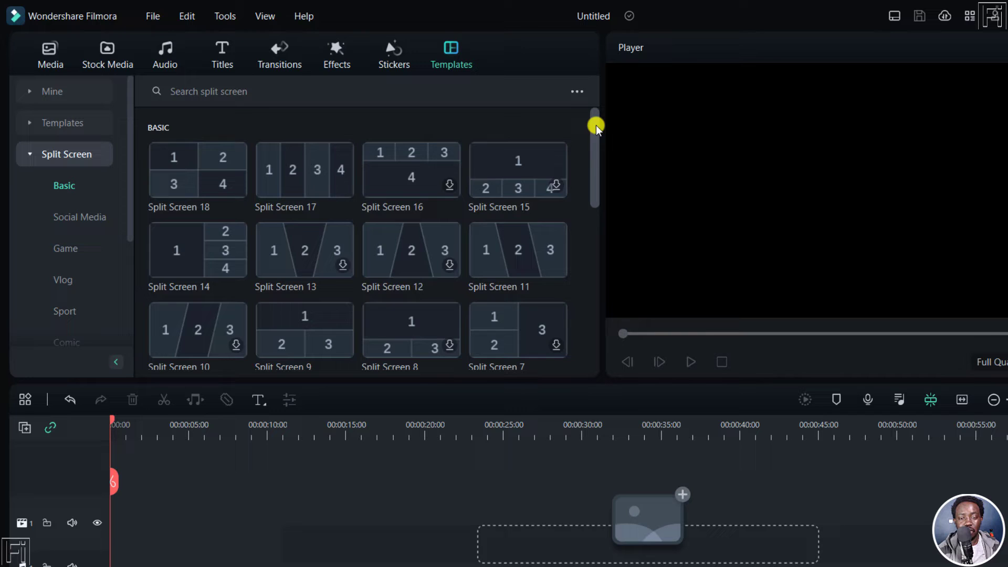
mouse_move(595, 126)
left_mouse_down()
mouse_move(586, 141)
mouse_move(586, 118)
left_mouse_up()
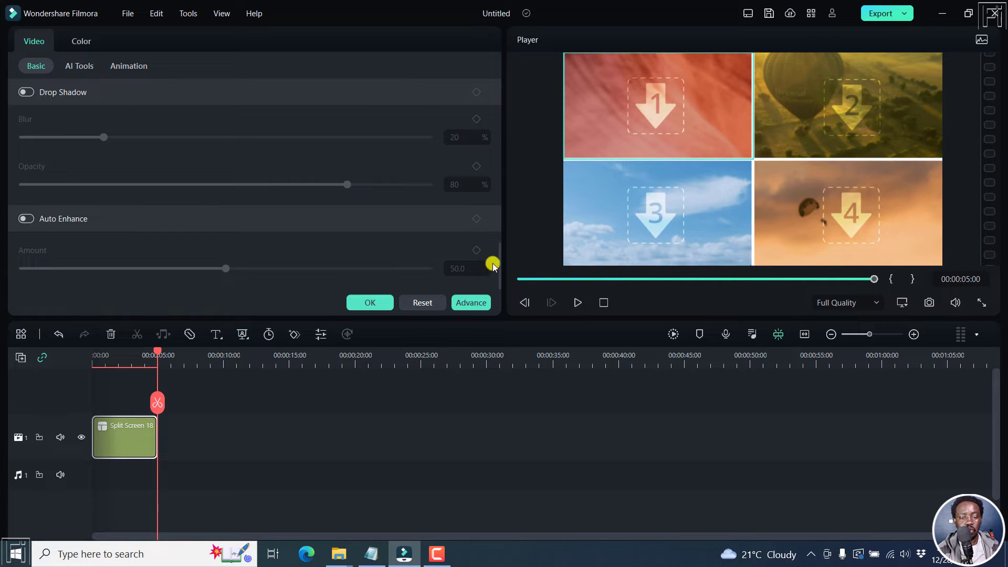
left_click_drag(500, 260, 492, 85)
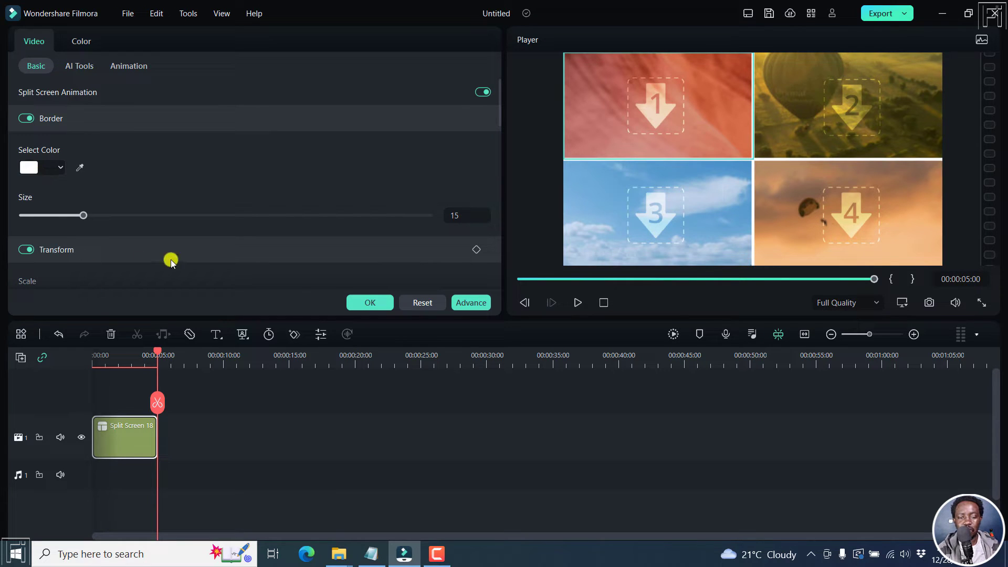
Confirm and close the Split Screen 18 clip's video settings
left_click(371, 304)
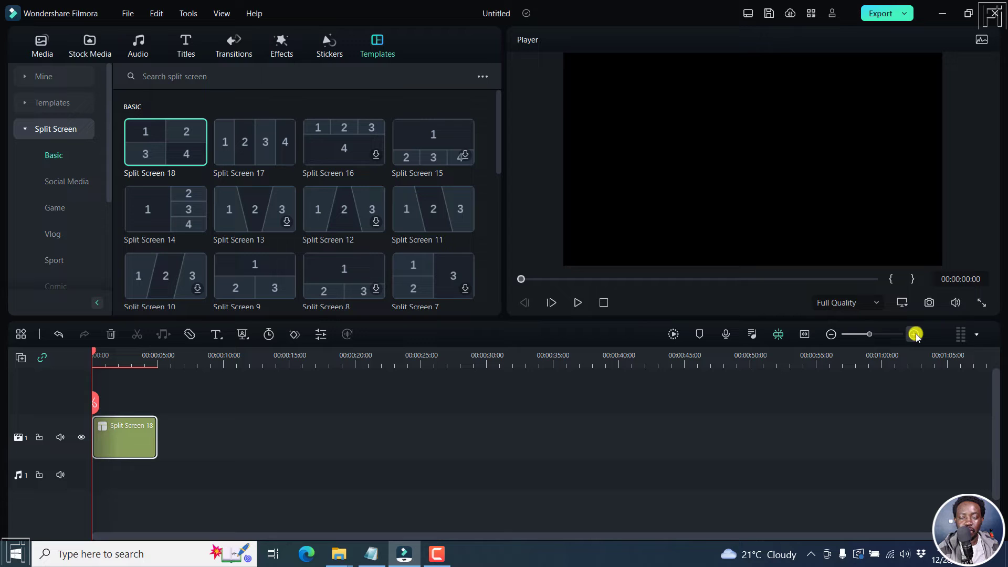
Fit the clip to the timeline width and scrub the playhead to about 00:00:01:24
left_click(804, 334)
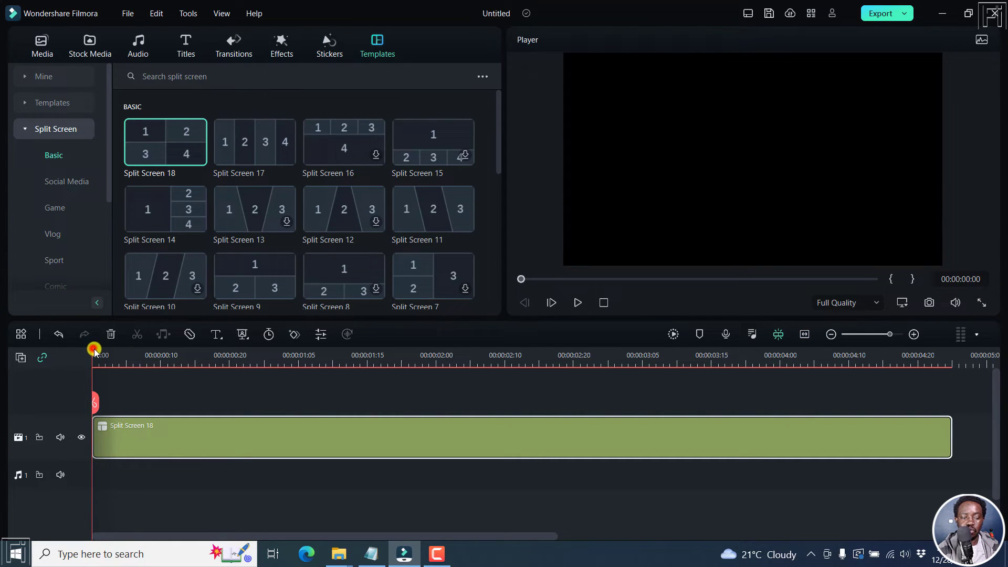
left_click_drag(94, 350, 428, 387)
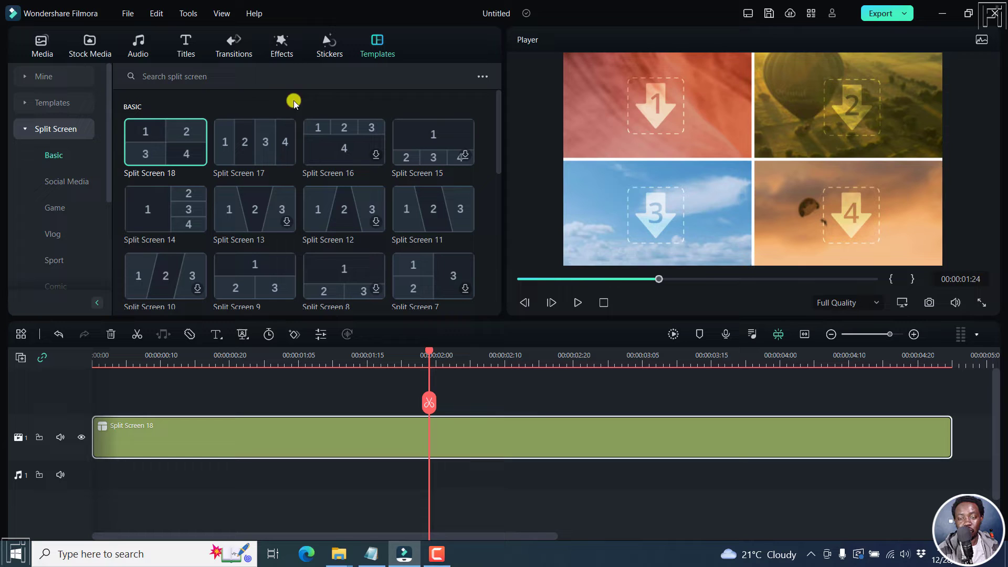
Drop Pexels sunset, seal, ocean waves and mountain lake clips into panels 1–4, then play from start
left_click(89, 44)
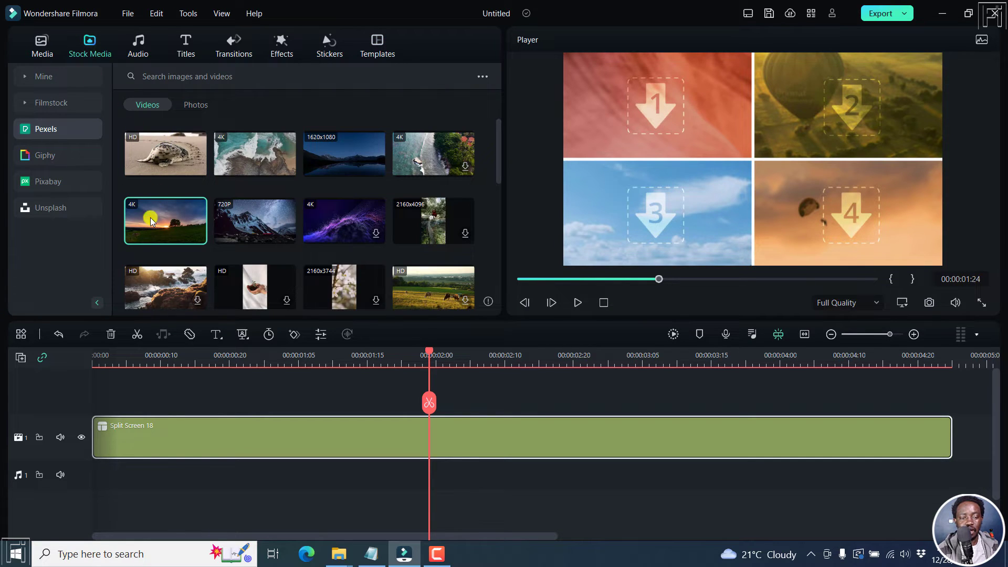
left_click_drag(149, 228, 645, 89)
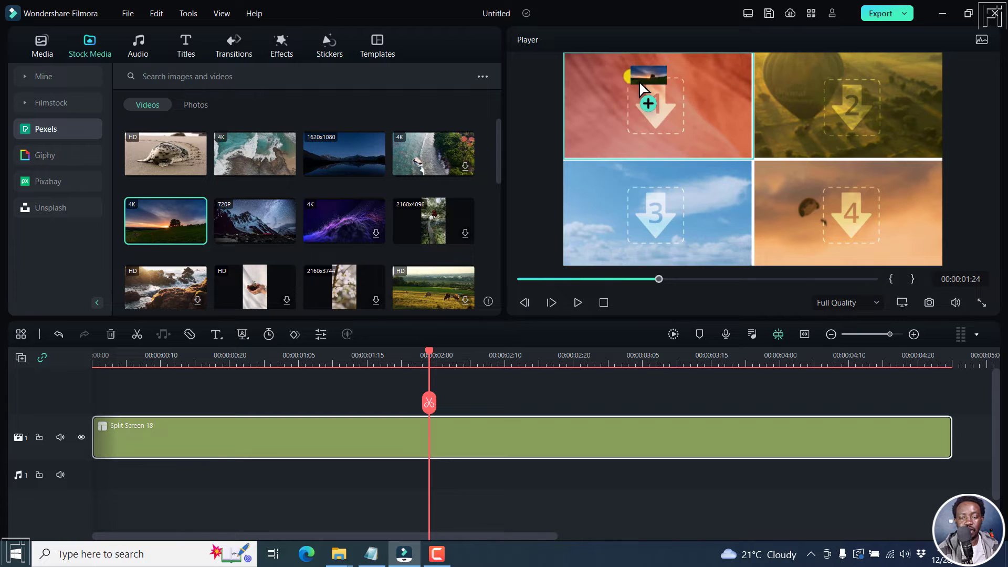
mouse_move(165, 154)
left_mouse_down()
mouse_move(618, 196)
mouse_move(827, 118)
left_mouse_up()
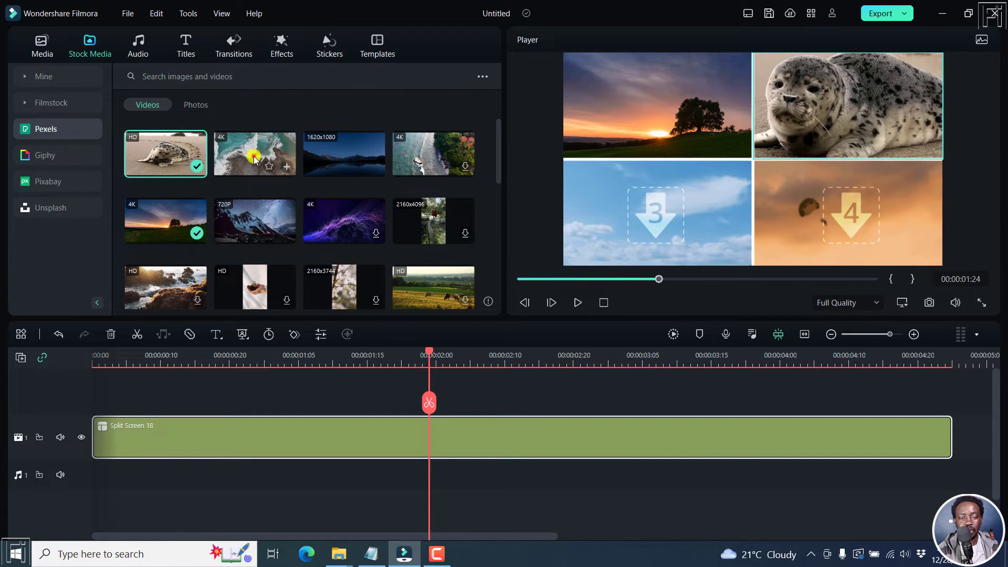
left_click_drag(255, 154, 630, 215)
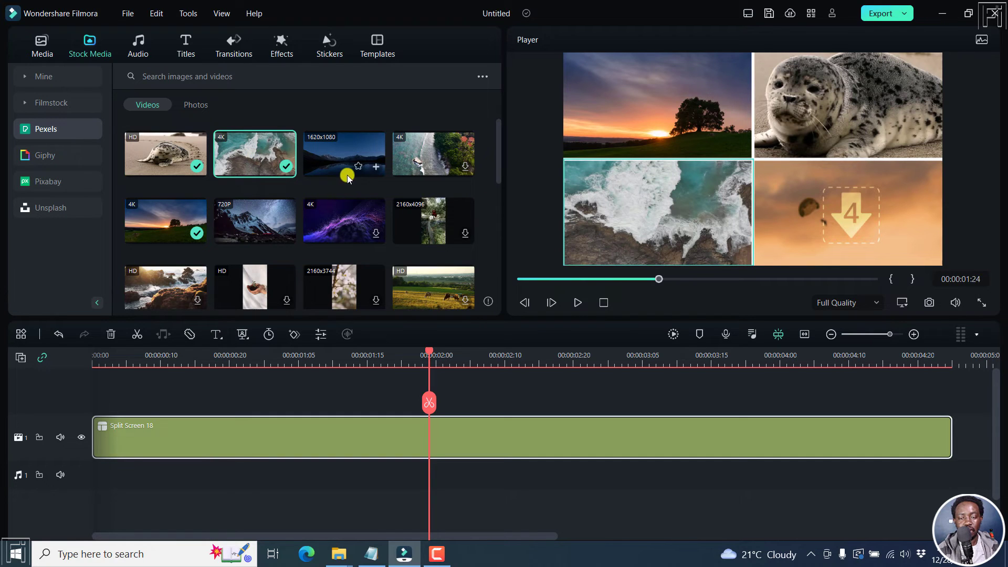
mouse_move(344, 154)
left_mouse_down()
mouse_move(531, 155)
mouse_move(845, 201)
left_mouse_up()
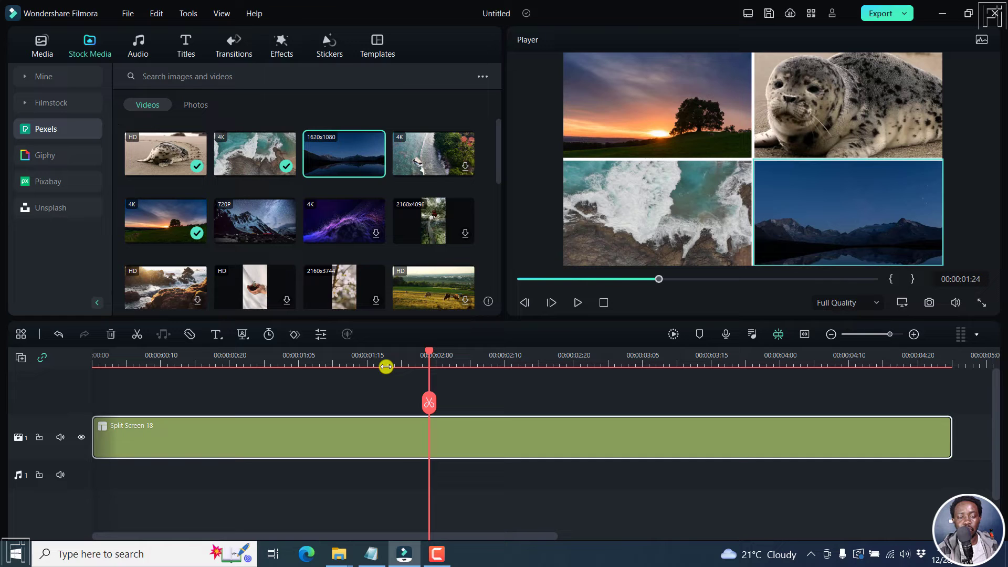
left_click(603, 303)
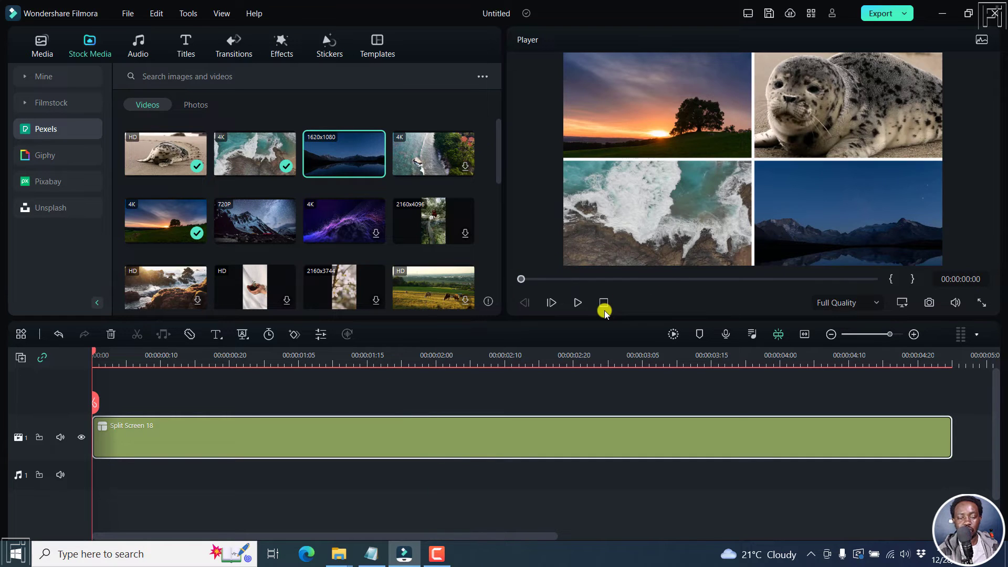
key("space")
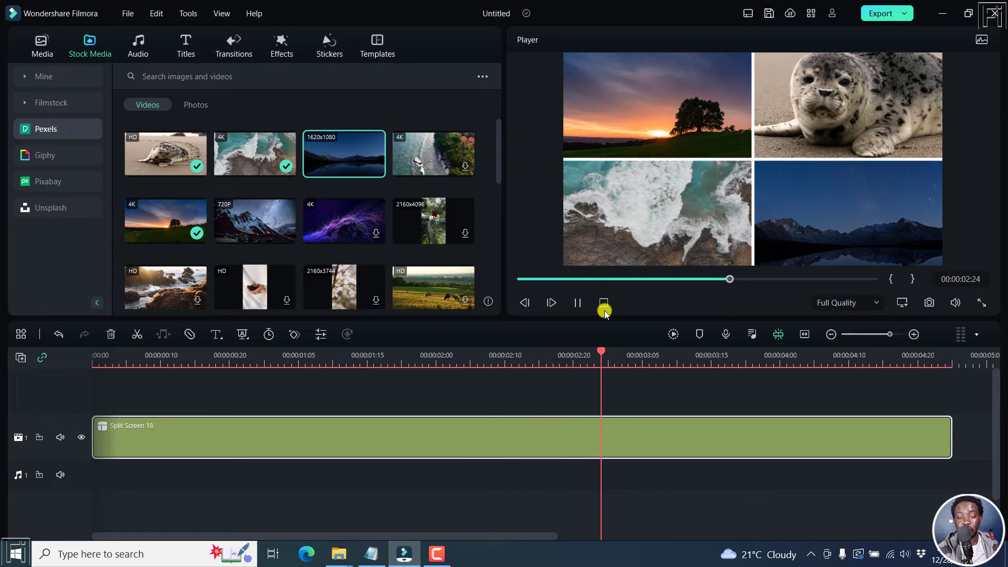
Pause playback and park the playhead at 00:00:02:09
key("space")
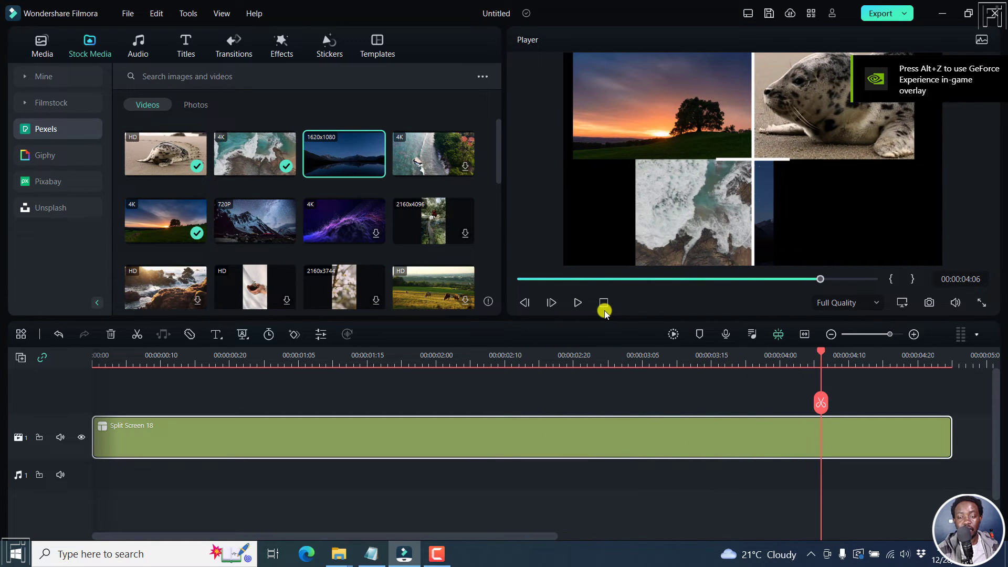
left_click(498, 356)
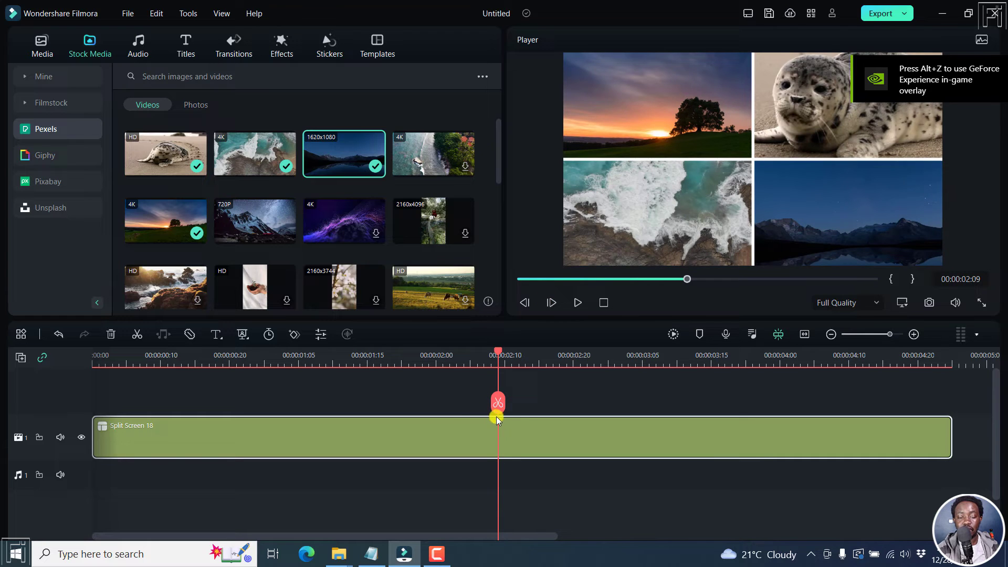
Choose Advanced Edit from the Split Screen 18 clip's right-click menu
right_click(508, 436)
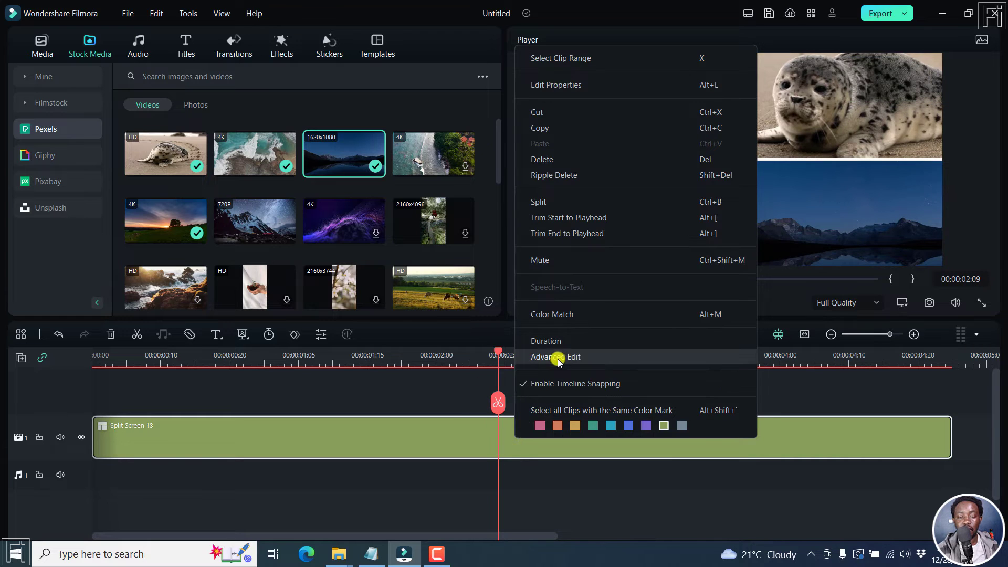
left_click(562, 358)
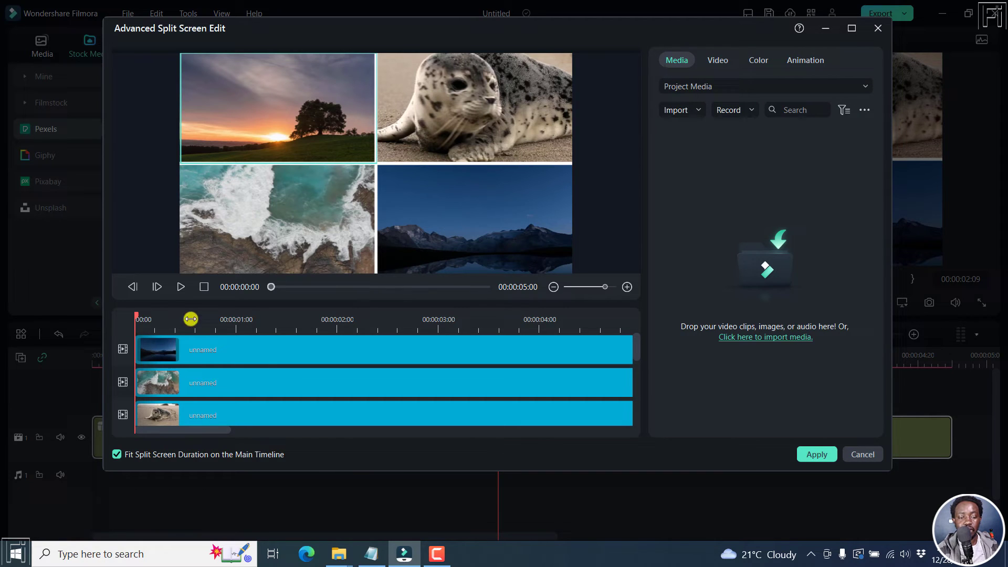
Zoom the top-left sunset clip to 80% and show its Video > Transform settings
left_click(267, 358)
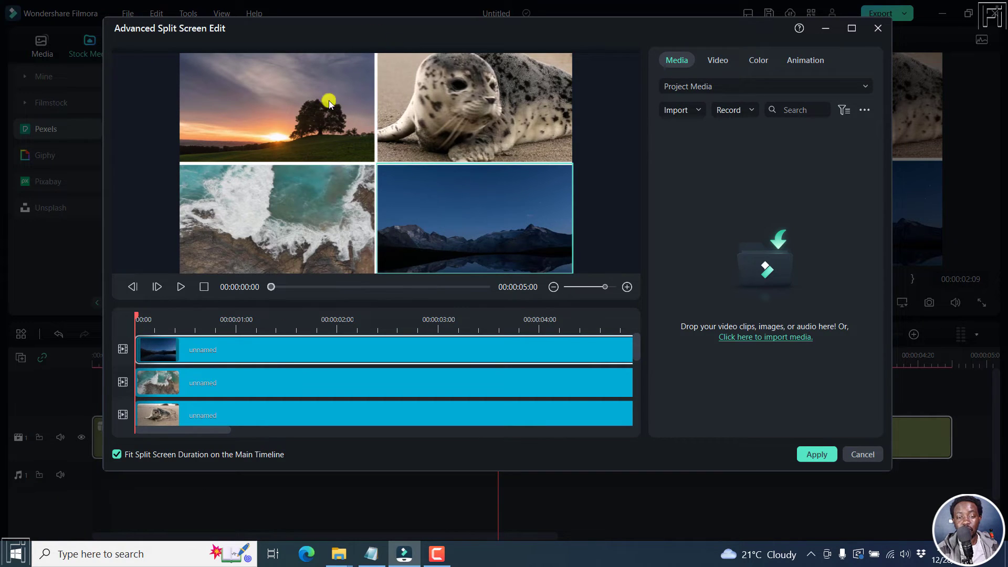
left_click(275, 122)
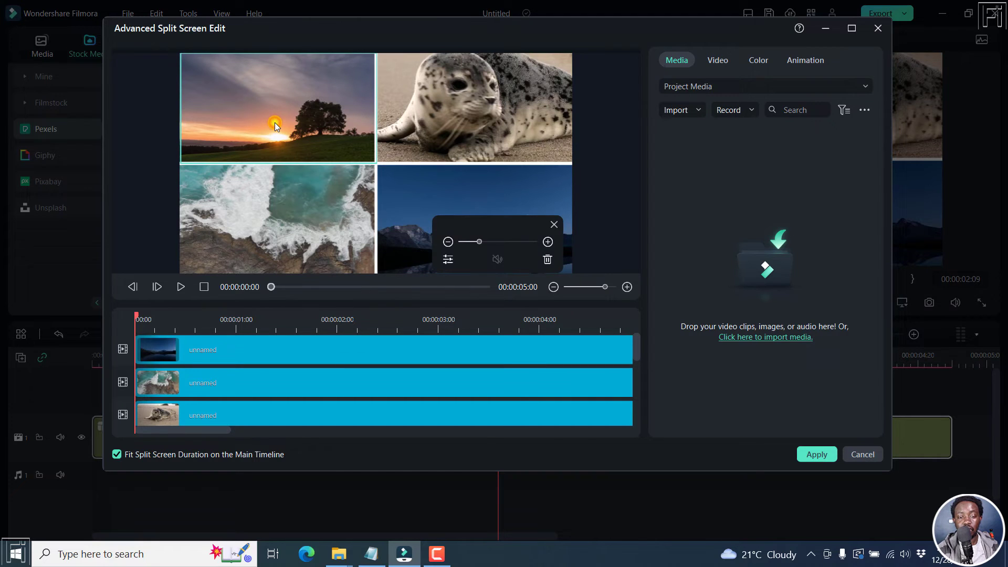
left_click_drag(473, 222, 405, 135)
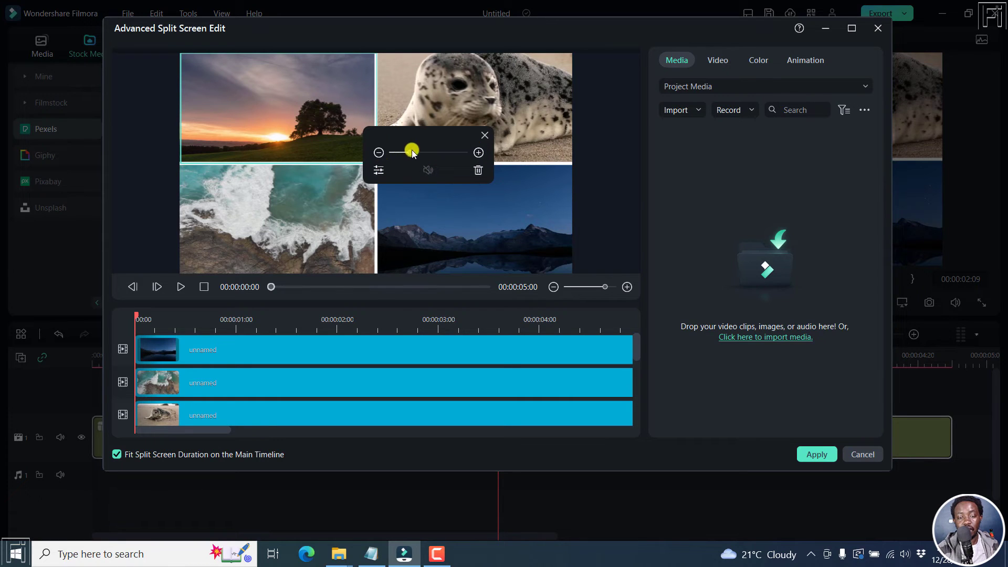
left_click(378, 153)
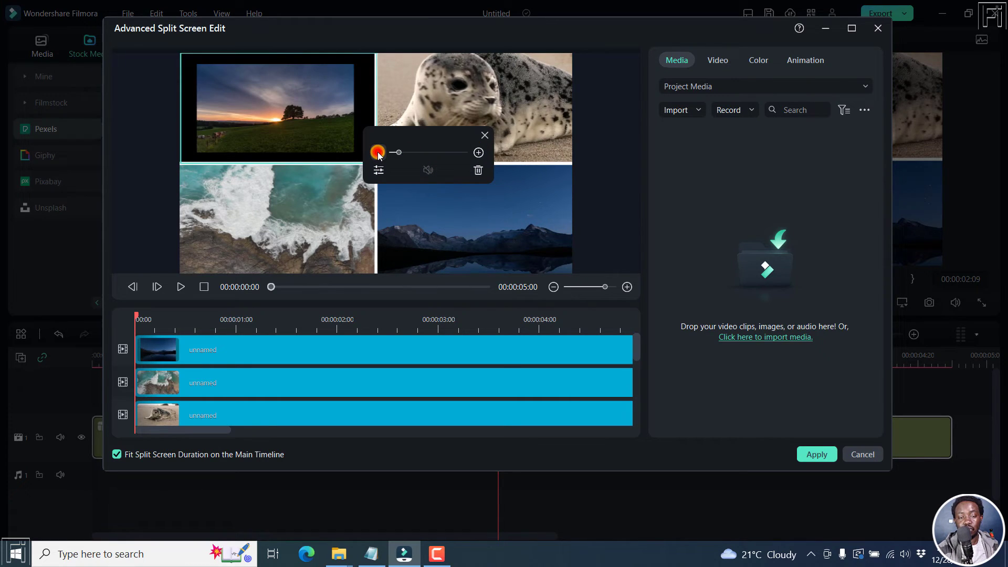
left_click(479, 152)
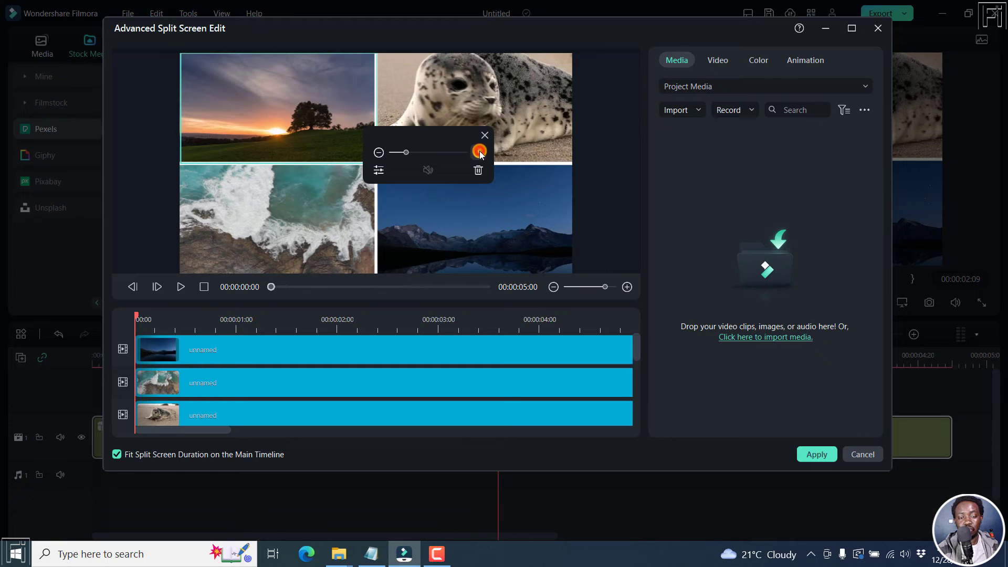
left_click(378, 171)
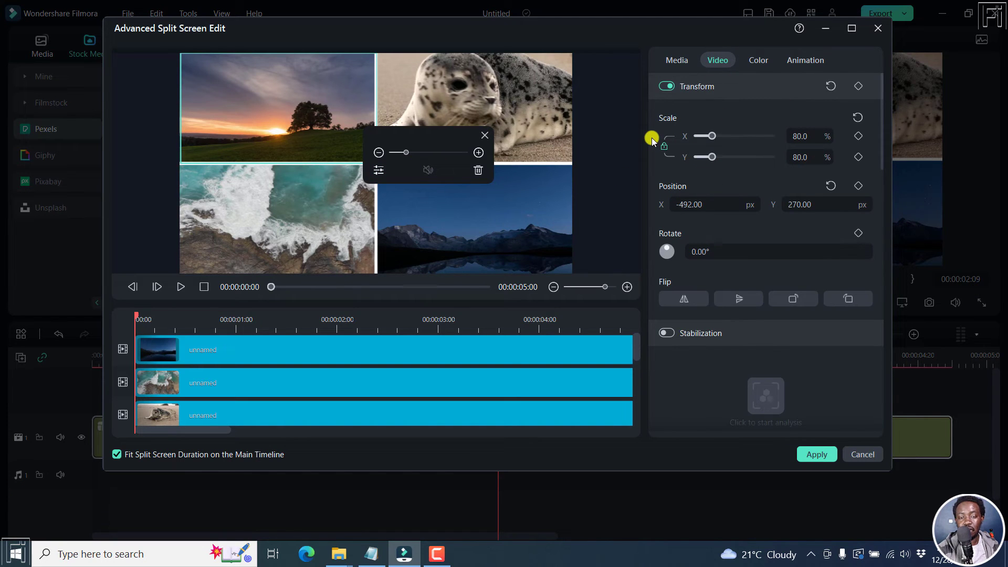
Scale down the bottom-left ocean clip, and shrink the bottom-right mountain lake clip to 64.3%
left_click(484, 136)
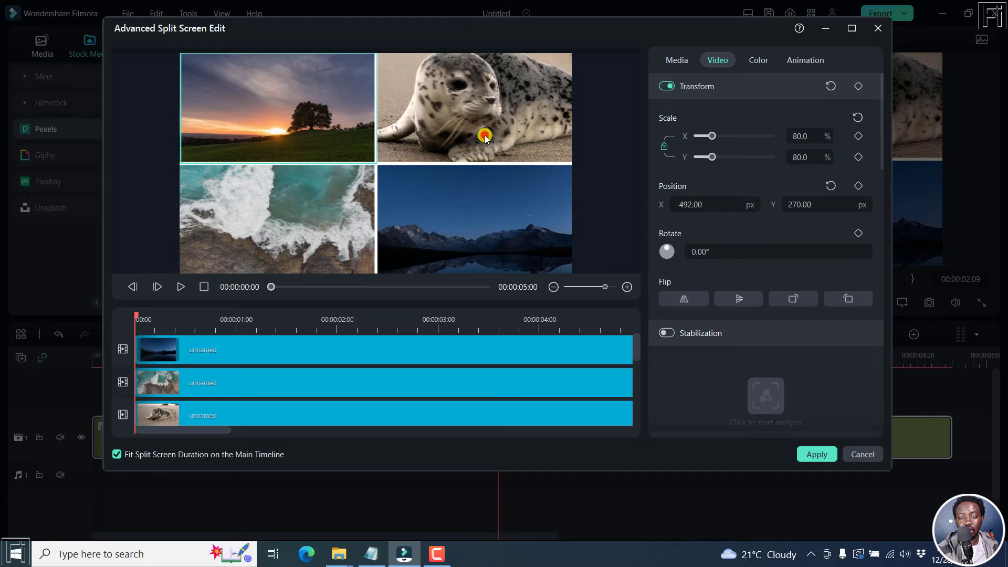
left_click(677, 61)
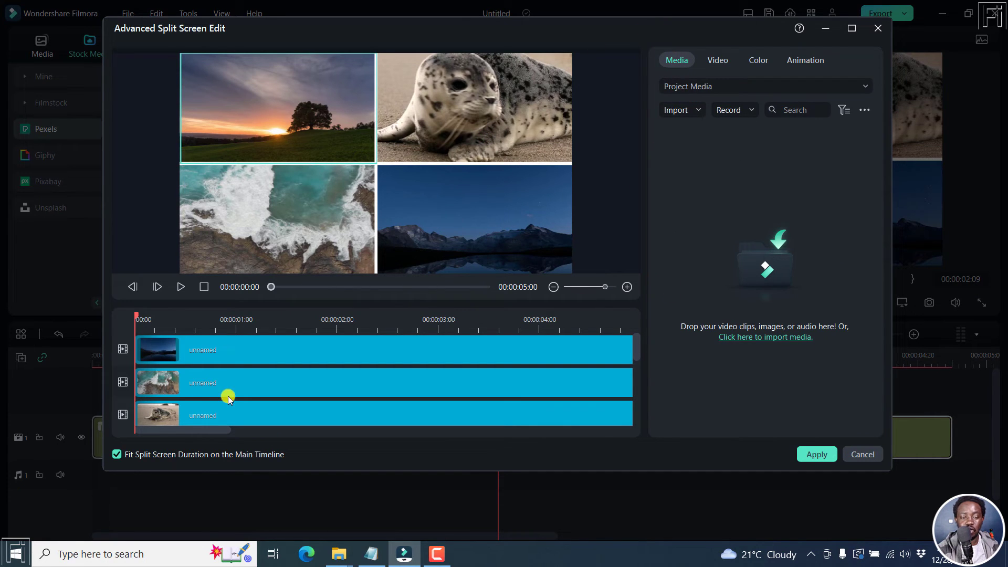
left_click(196, 385)
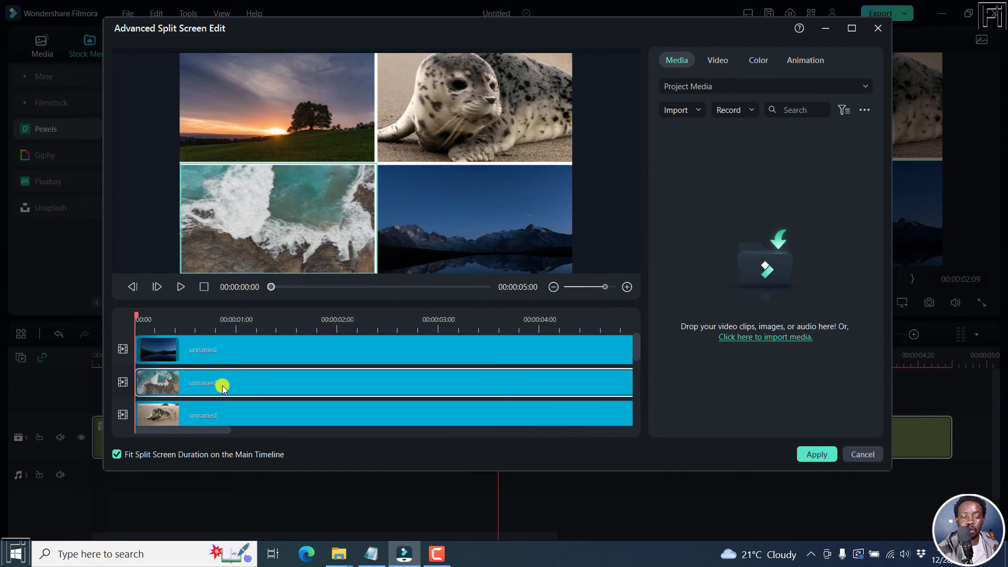
left_click(718, 60)
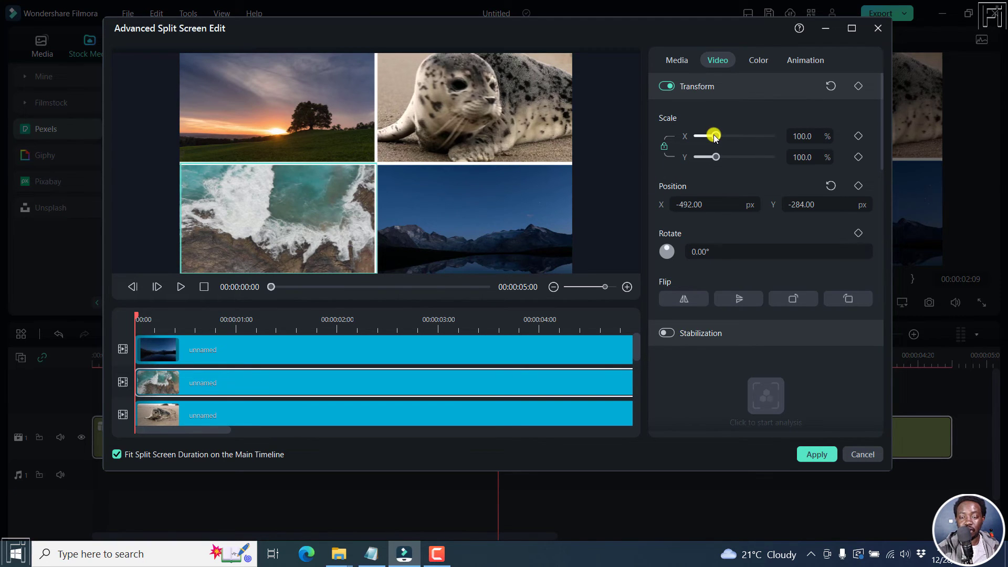
left_click_drag(716, 136, 707, 138)
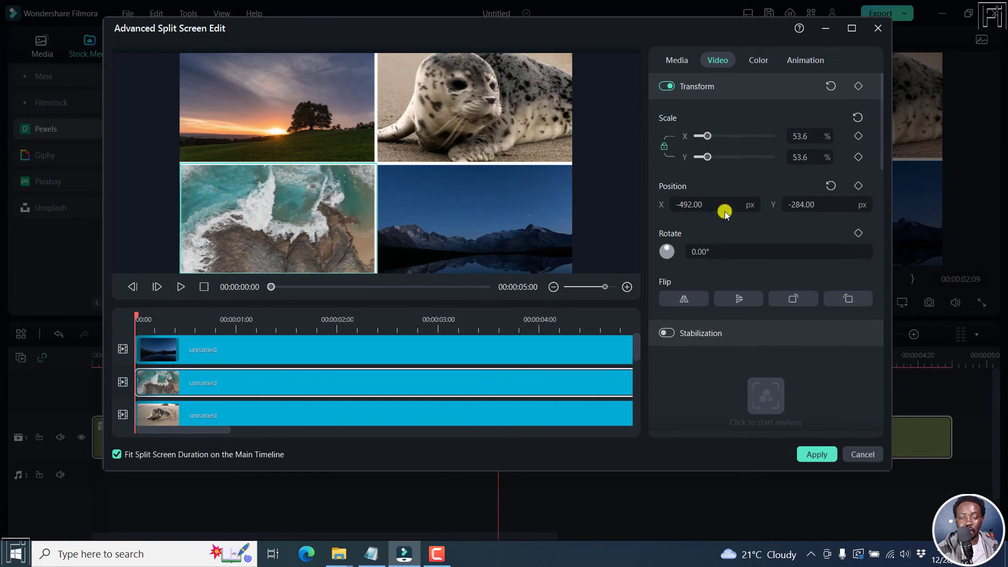
left_click(475, 211)
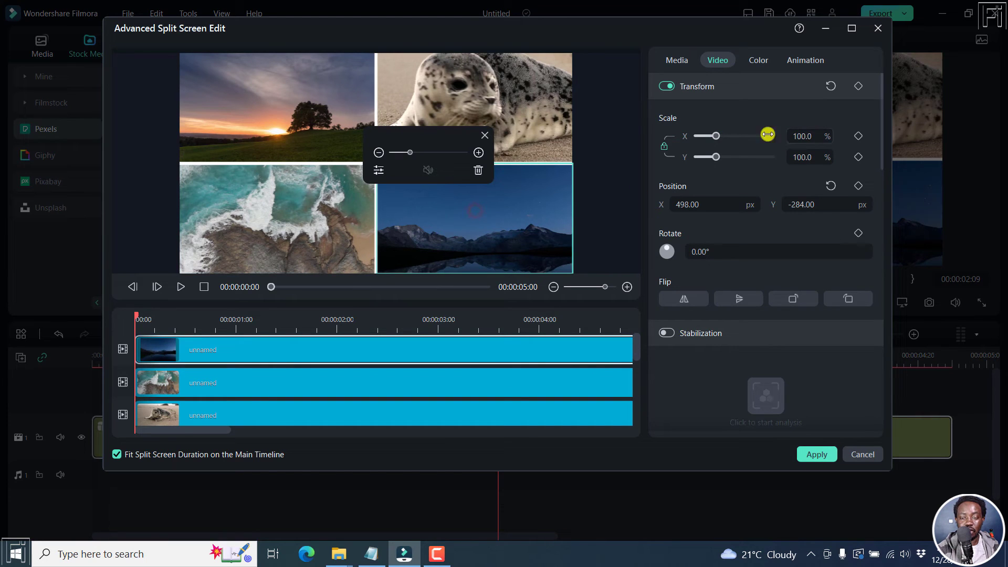
left_click_drag(713, 138, 709, 139)
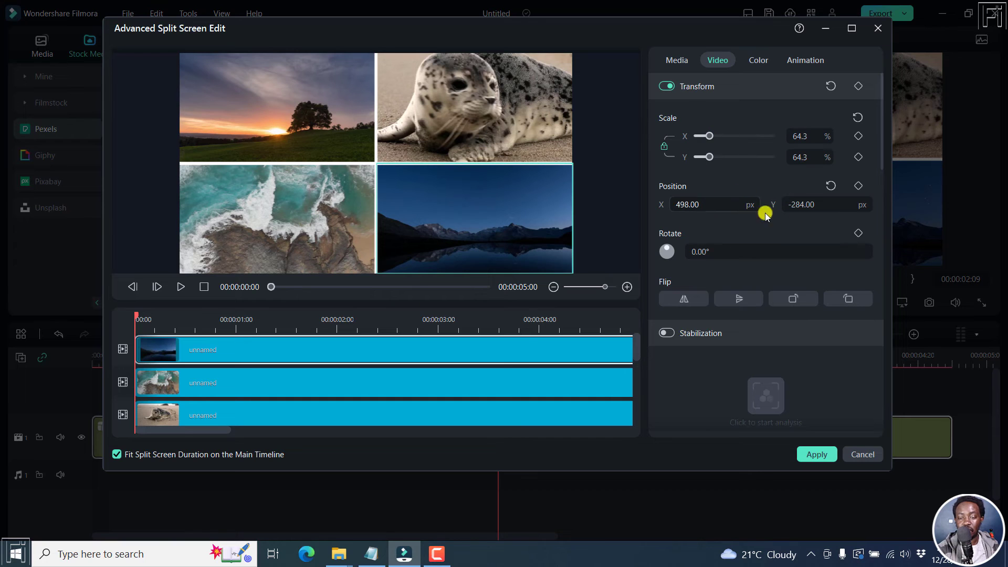
mouse_move(883, 156)
left_mouse_down()
mouse_move(881, 311)
mouse_move(884, 142)
left_mouse_up()
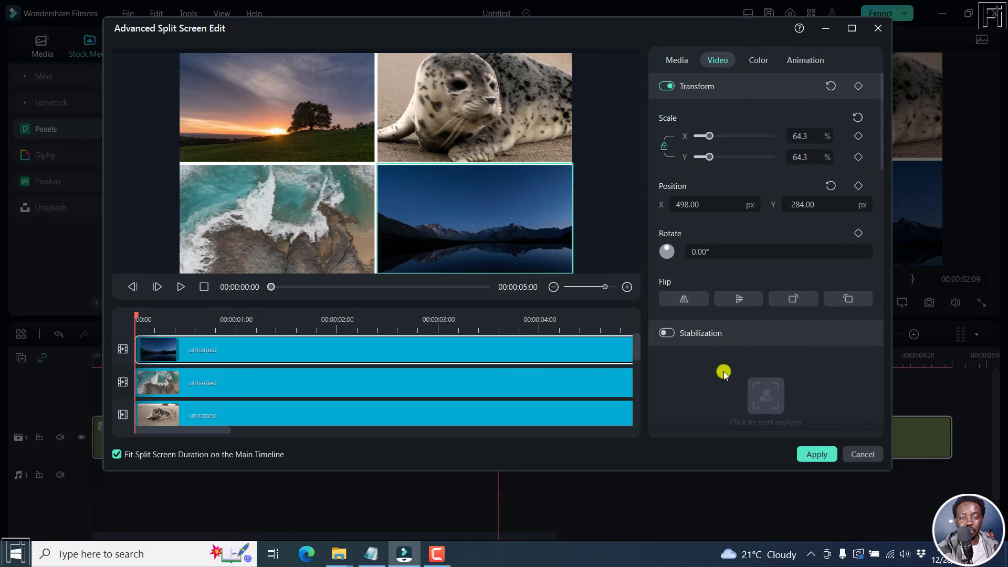
Preview the panels briefly, then scale the top-right seal clip down to 53.6%
left_click(181, 287)
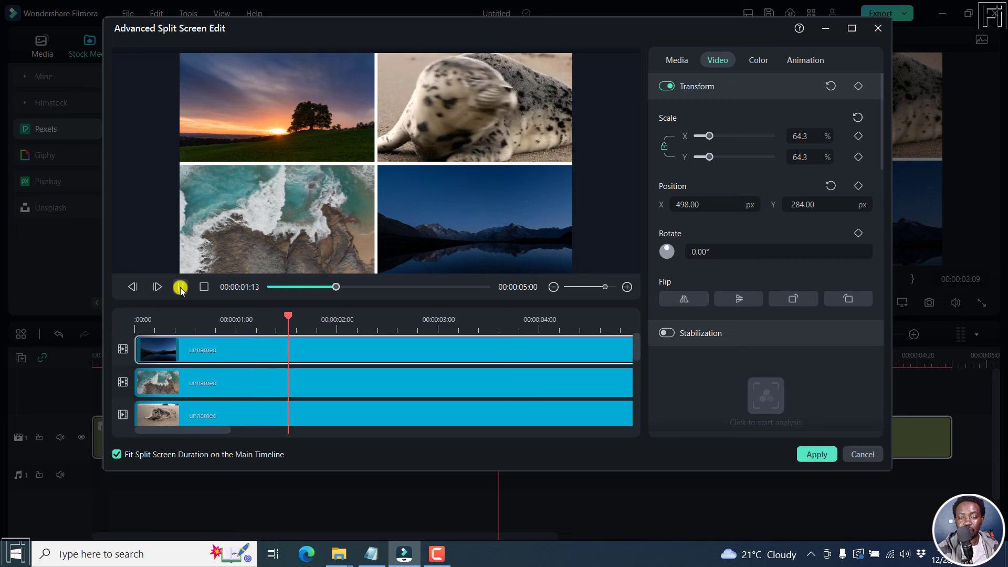
left_click(180, 287)
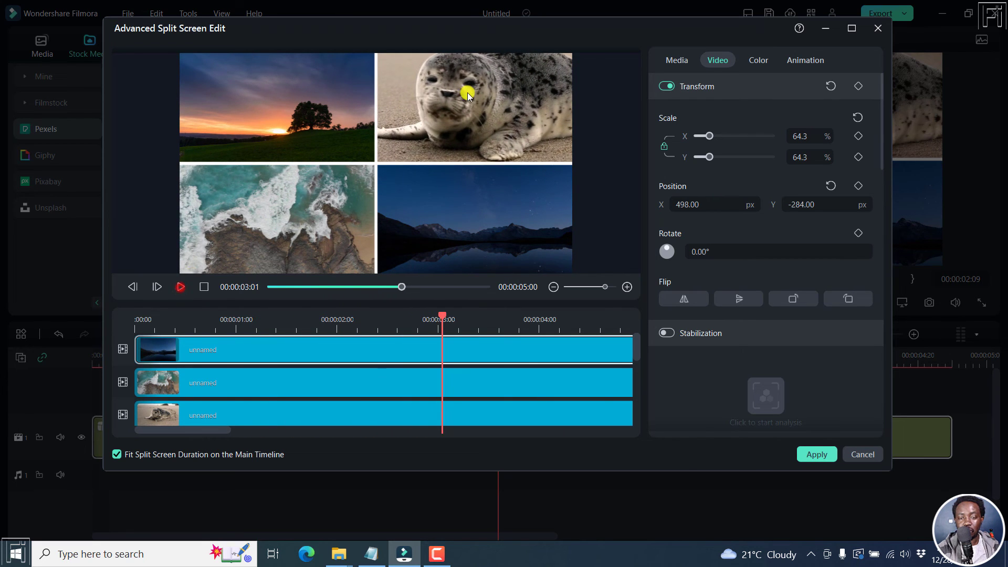
left_click(470, 96)
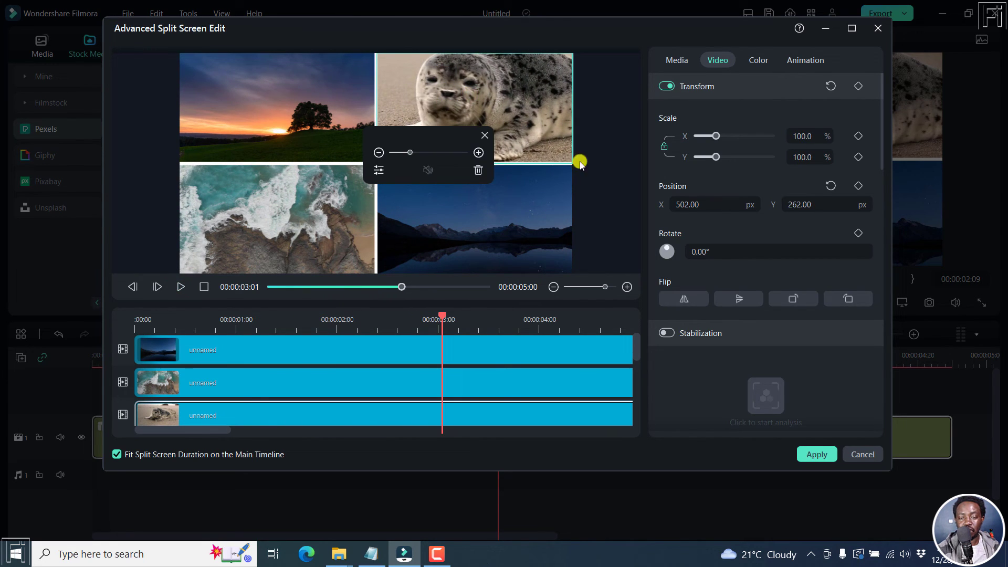
left_click_drag(715, 137, 707, 136)
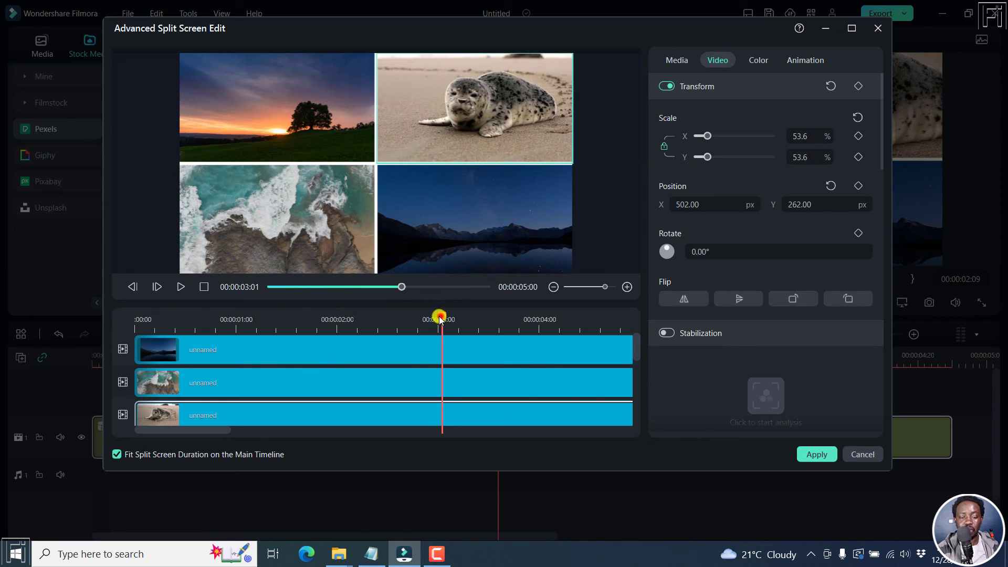
Preview the rescaled four-panel split screen from the start, then apply the edits
left_click_drag(440, 318, 136, 319)
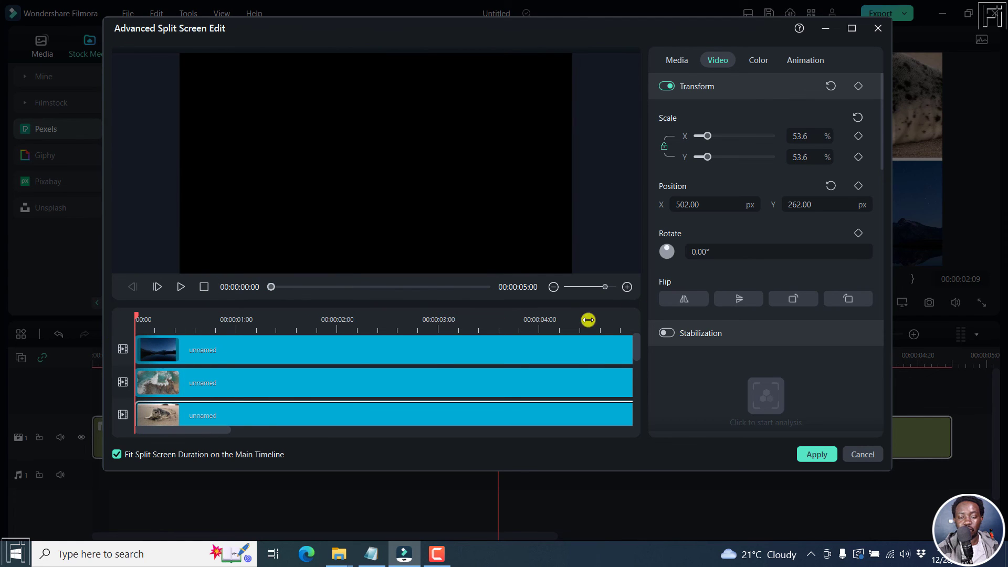
key("space")
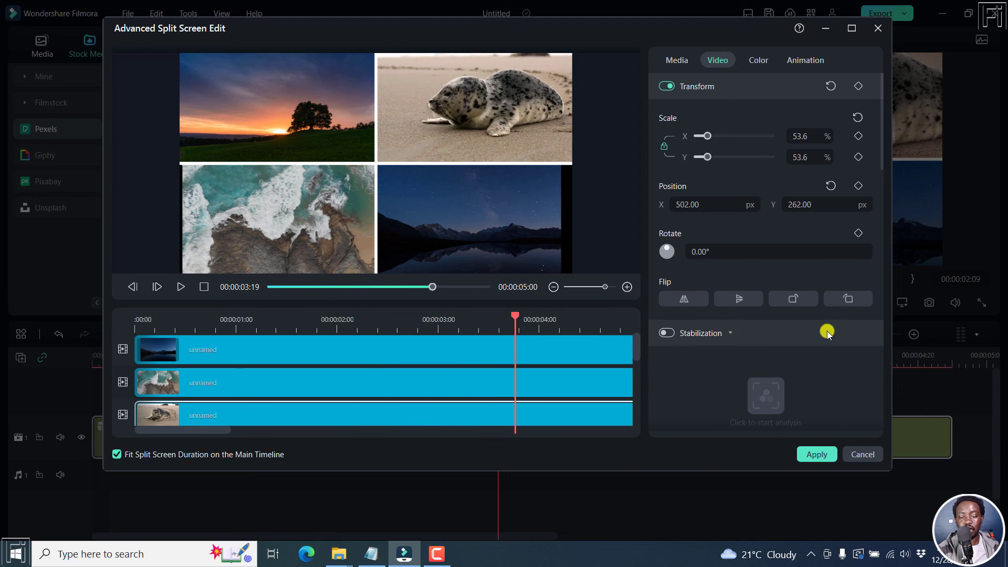
left_click(817, 455)
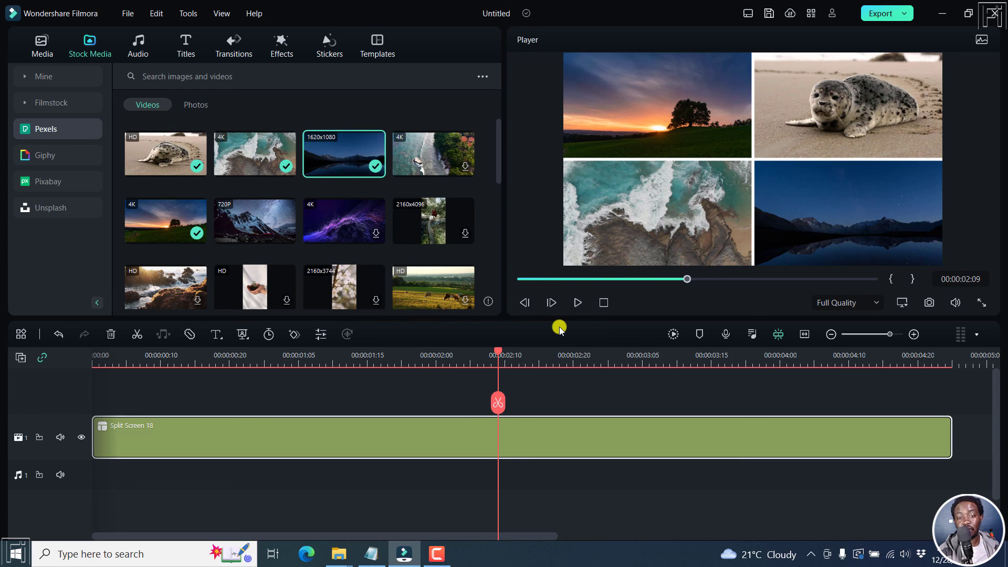
Show the Templates library's Basic split screen layouts
left_click(377, 49)
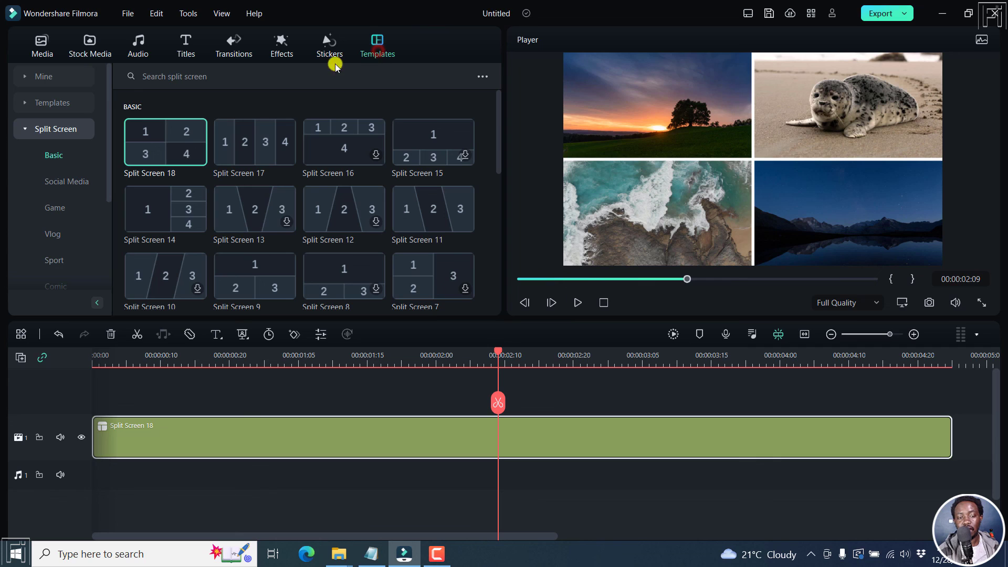